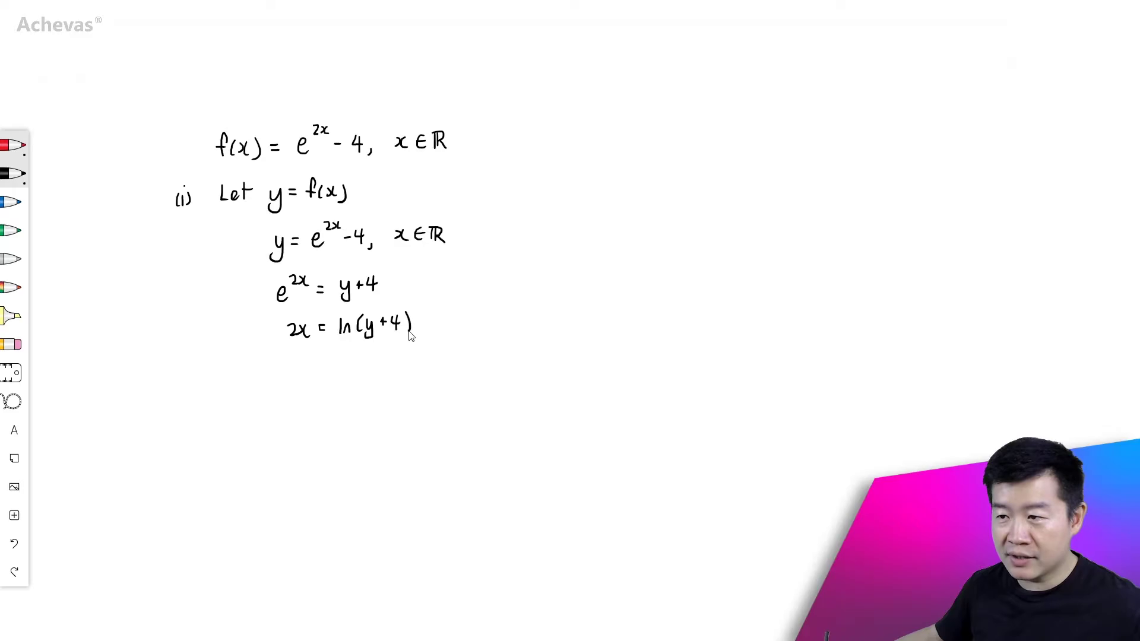
Step: Handwrite 2x = ln(y+4), then solve for x as x = ½ ln(y+4)
left_click_drag(297, 363, 312, 383)
mouse_move(311, 363)
left_mouse_down()
mouse_move(298, 383)
mouse_move(329, 365)
mouse_move(351, 386)
mouse_move(362, 382)
left_mouse_up()
mouse_move(365, 364)
left_mouse_down()
mouse_move(379, 383)
mouse_move(392, 388)
mouse_move(404, 367)
mouse_move(417, 383)
left_mouse_up()
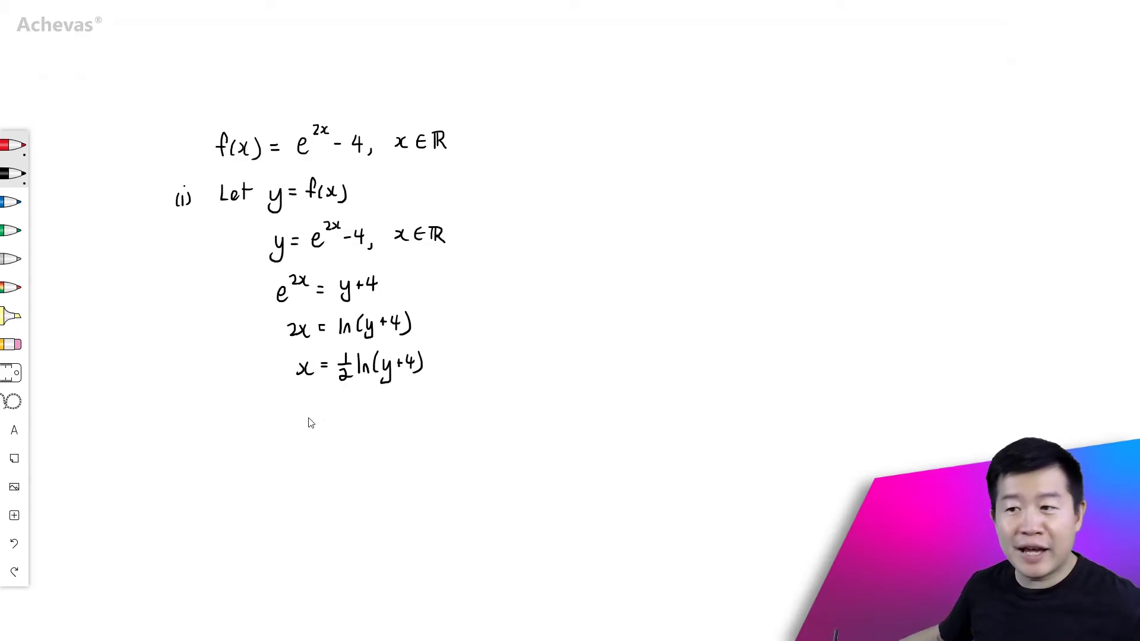
Step: Handwrite the inverse function f⁻¹(x) = ½ ln(x+4) below the working
mouse_move(264, 420)
left_mouse_down()
mouse_move(257, 433)
mouse_move(303, 442)
left_mouse_up()
left_click_drag(312, 431, 344, 429)
mouse_move(331, 435)
left_mouse_down()
mouse_move(344, 449)
mouse_move(353, 442)
left_mouse_up()
left_click_drag(357, 428, 390, 443)
mouse_move(388, 425)
left_mouse_down()
mouse_move(379, 443)
mouse_move(421, 447)
left_mouse_up()
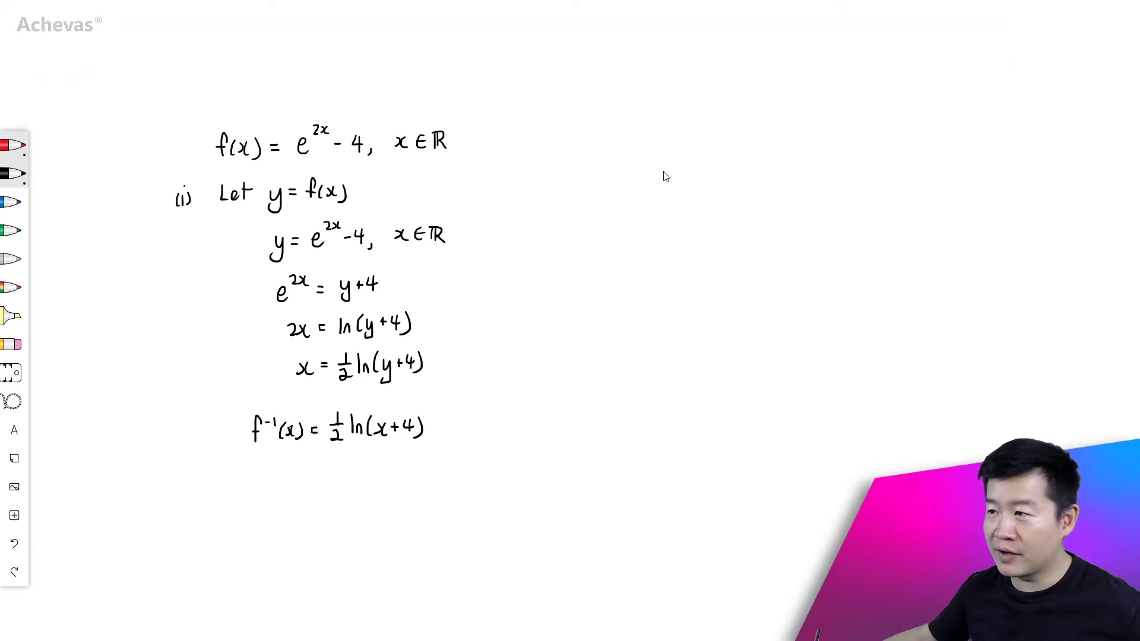
Step: Draw a labelled y-axis and a horizontal x-axis to the right of the working
left_click_drag(663, 149, 660, 267)
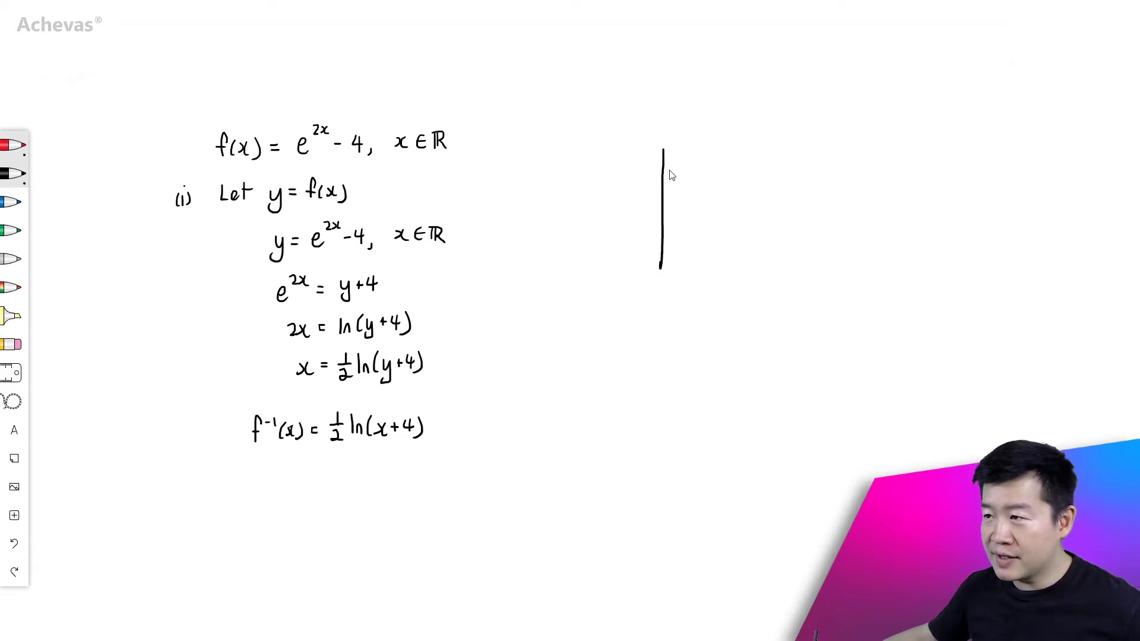
left_click_drag(666, 130, 659, 140)
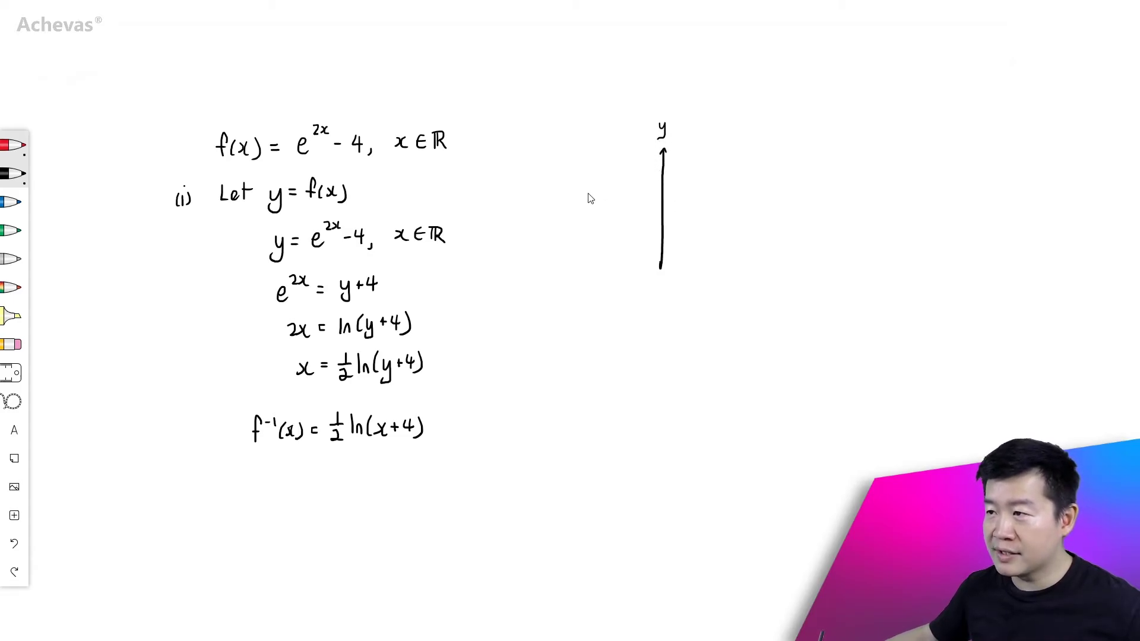
left_click_drag(561, 203, 778, 202)
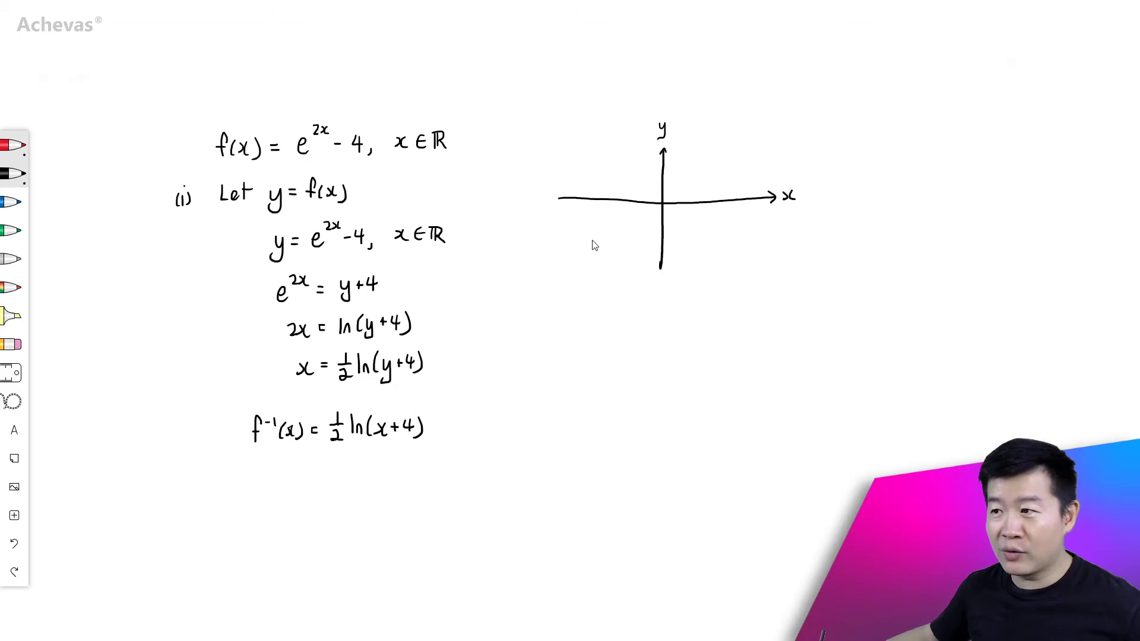
Step: Draw a dashed horizontal asymptote below the x-axis and label it y = −4
left_click_drag(623, 243, 634, 244)
left_click_drag(642, 242, 716, 240)
mouse_move(724, 239)
left_mouse_down()
mouse_move(777, 235)
mouse_move(753, 280)
left_mouse_up()
mouse_move(759, 253)
left_mouse_down()
mouse_move(752, 278)
mouse_move(772, 255)
left_mouse_up()
left_click_drag(765, 263, 773, 262)
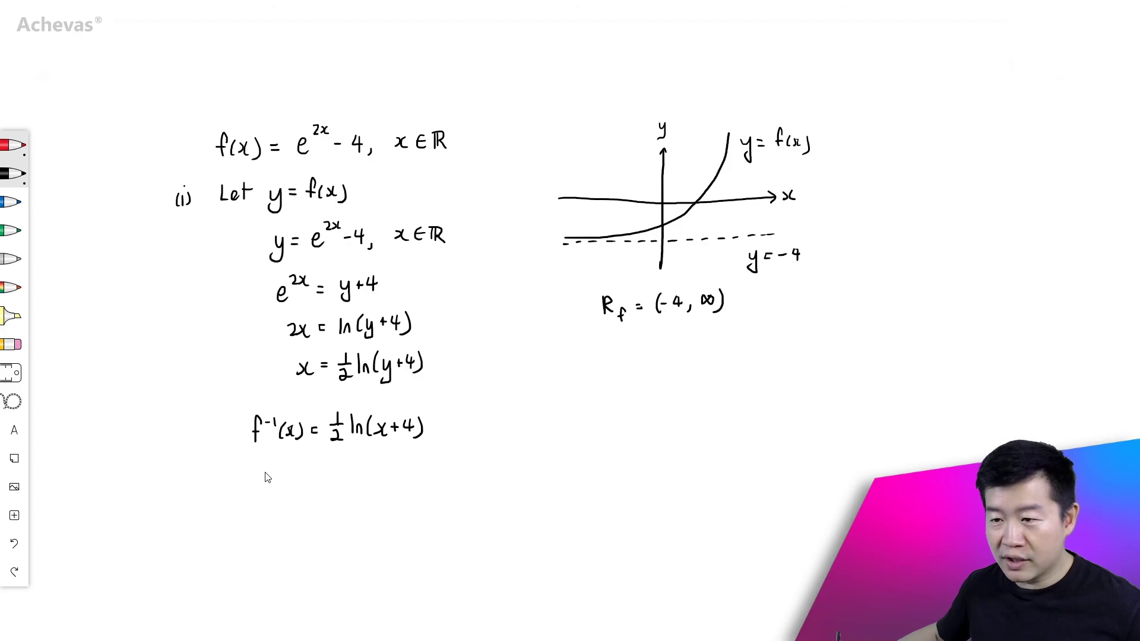
Step: Begin the domain line D_f⁻¹ = below the inverse formula
mouse_move(263, 471)
left_mouse_down()
mouse_move(260, 502)
mouse_move(297, 495)
left_mouse_up()
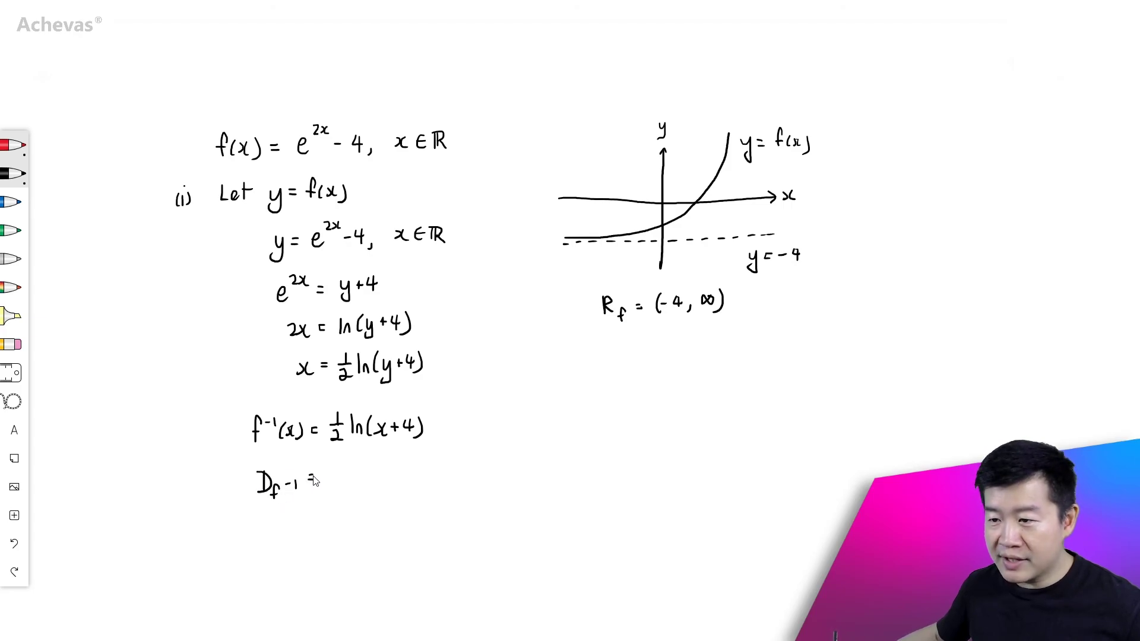